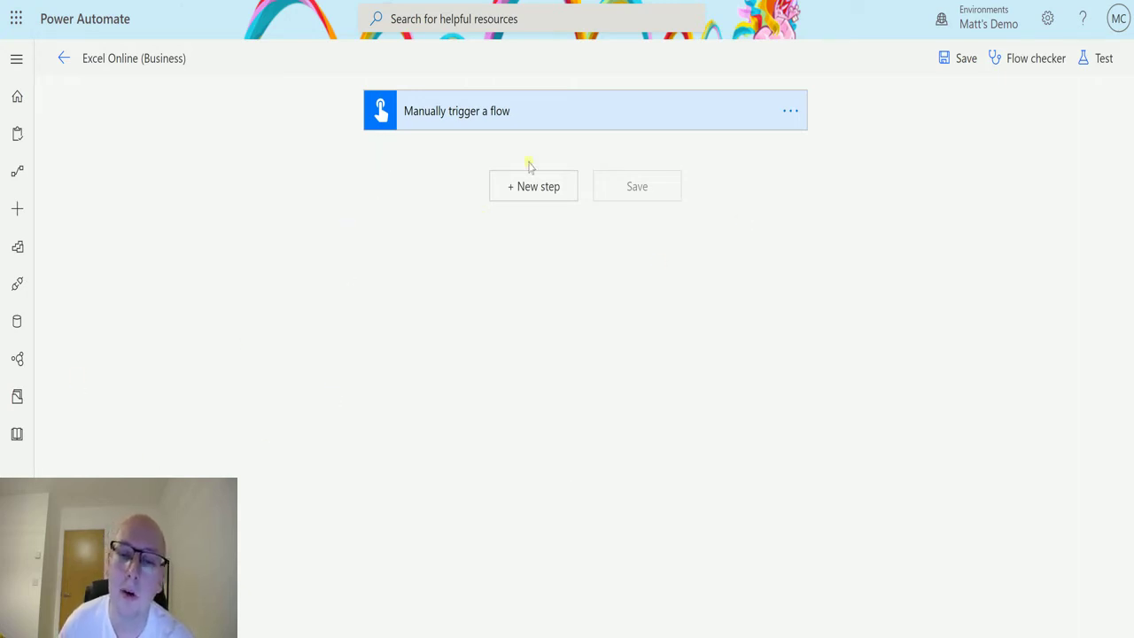
# Add the Excel Online (Business) Get worksheets action after the manual trigger.
pyautogui.click(555, 191)
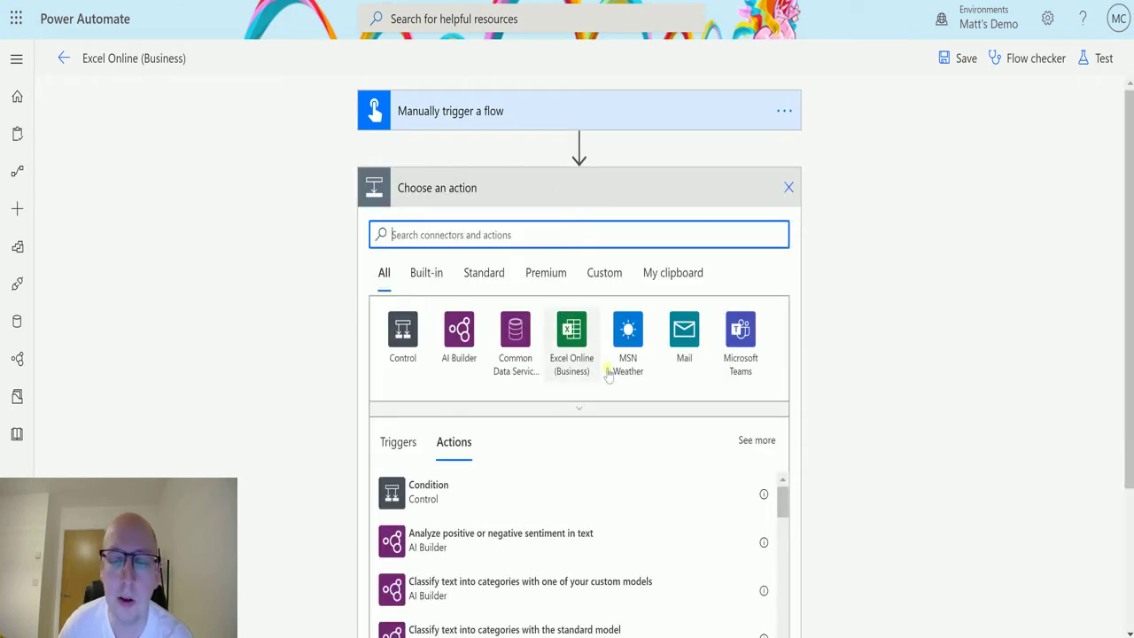
pyautogui.click(574, 340)
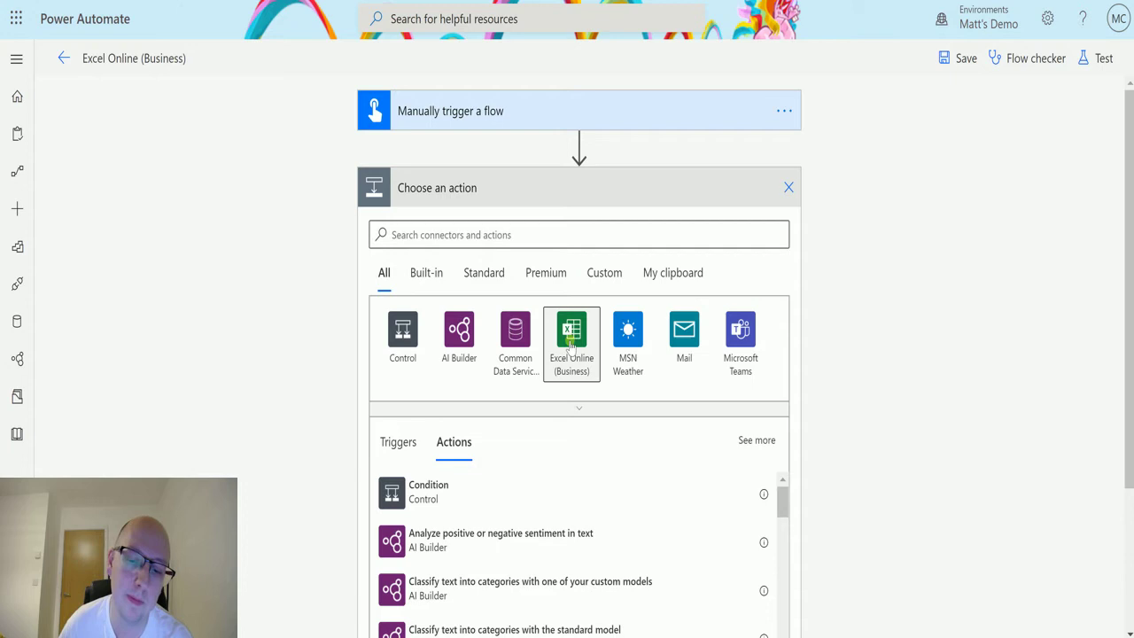
pyautogui.click(571, 357)
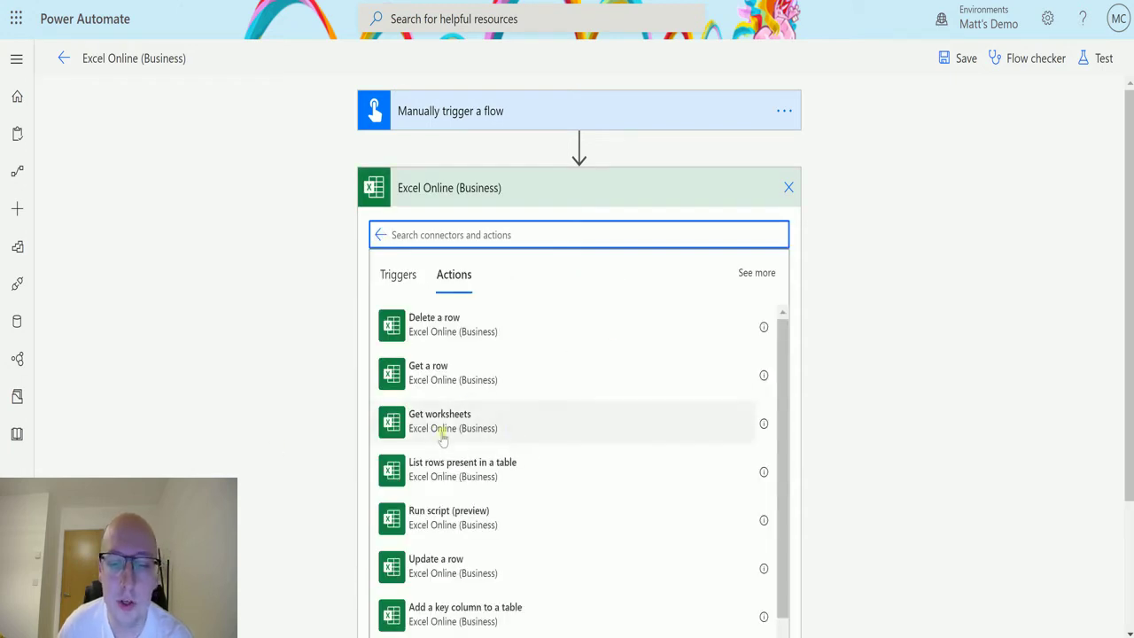
pyautogui.click(488, 429)
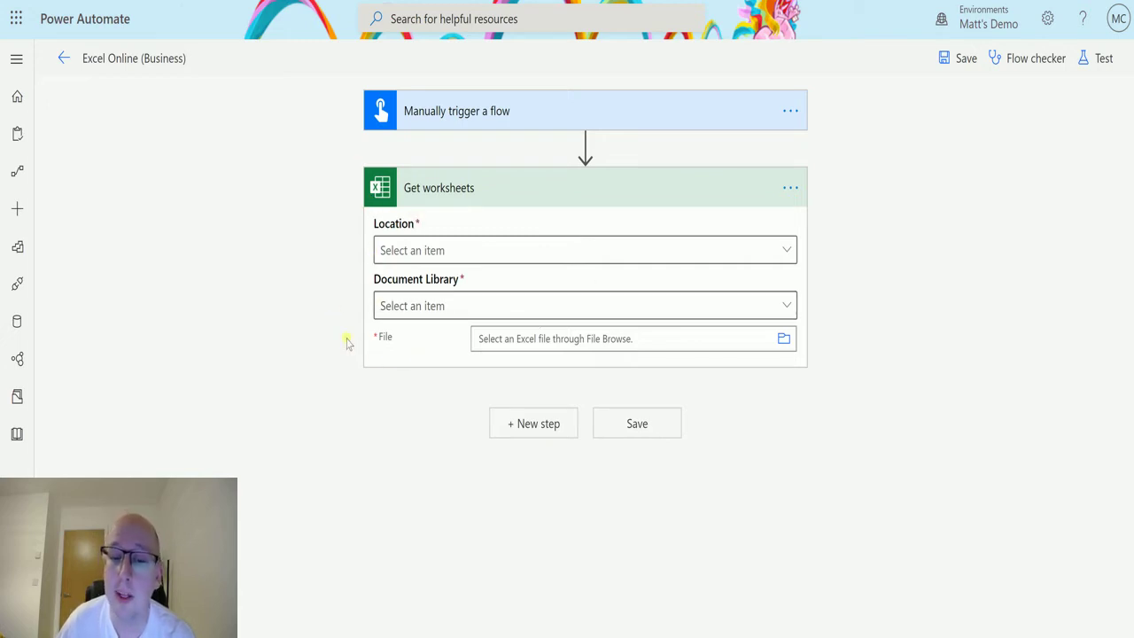
# Set the Get worksheets location to OneDrive for Business and choose the first OneDrive entry as document library.
pyautogui.click(448, 251)
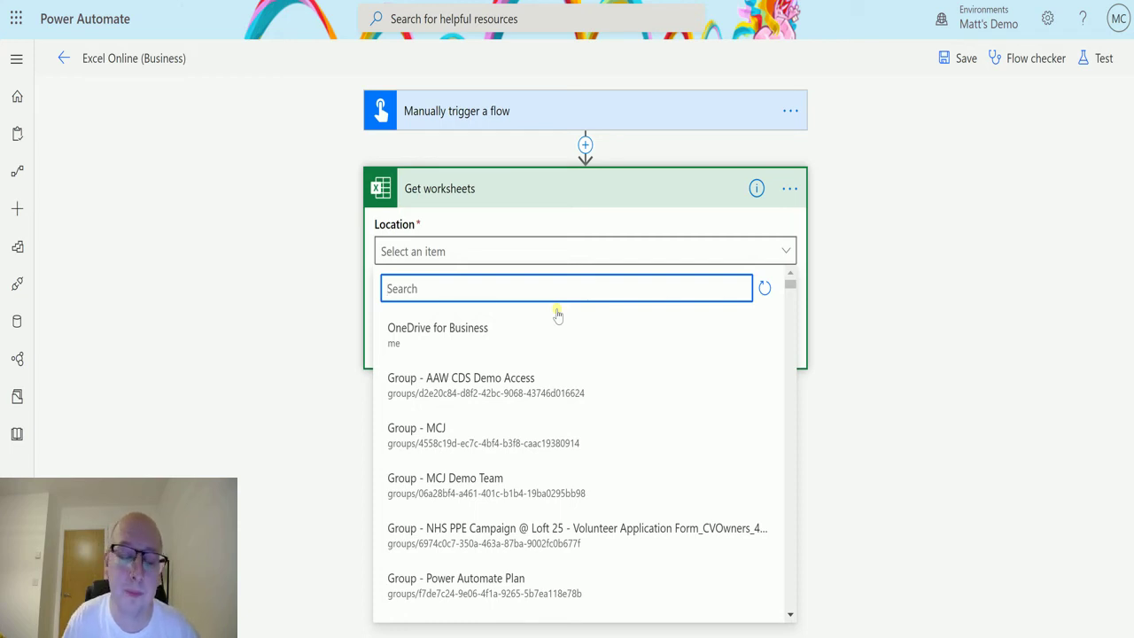
pyautogui.click(498, 336)
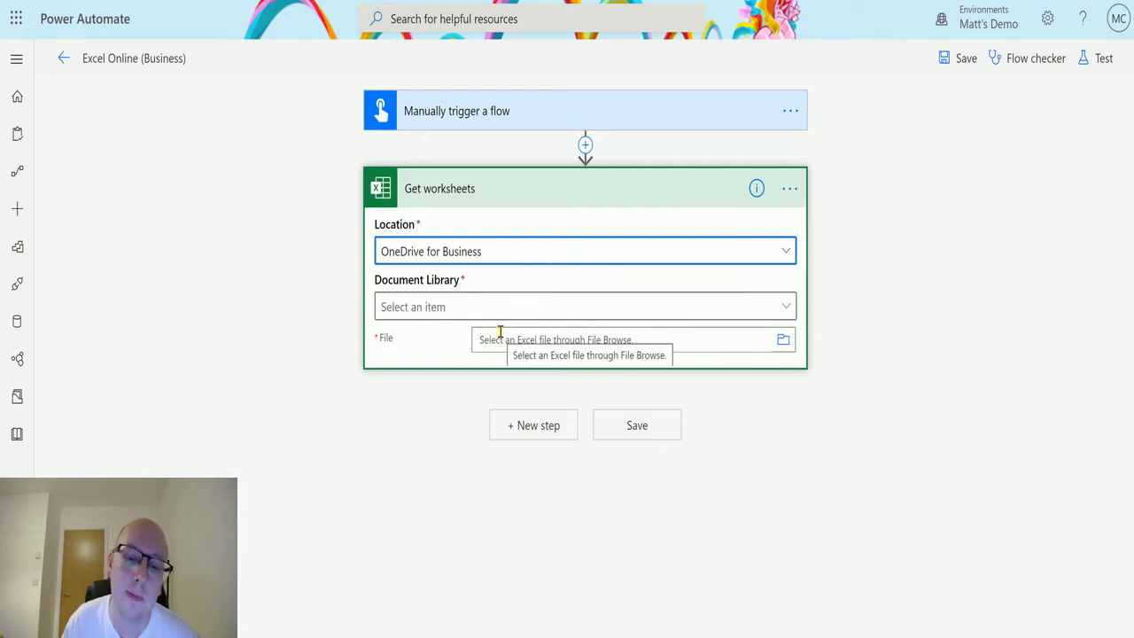
pyautogui.click(453, 308)
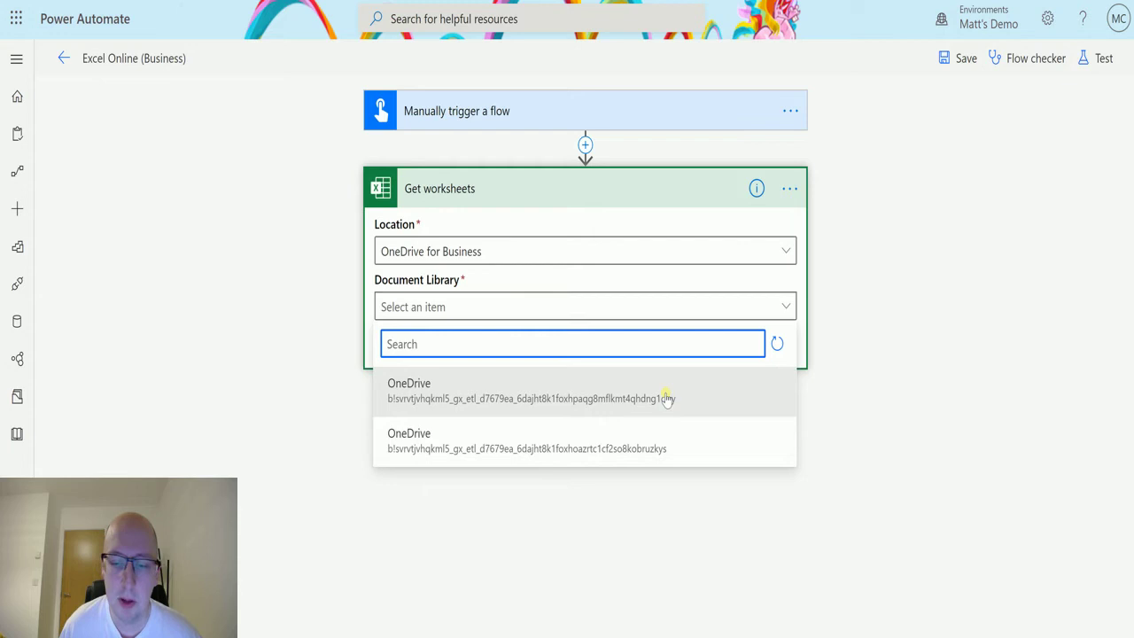
pyautogui.click(537, 400)
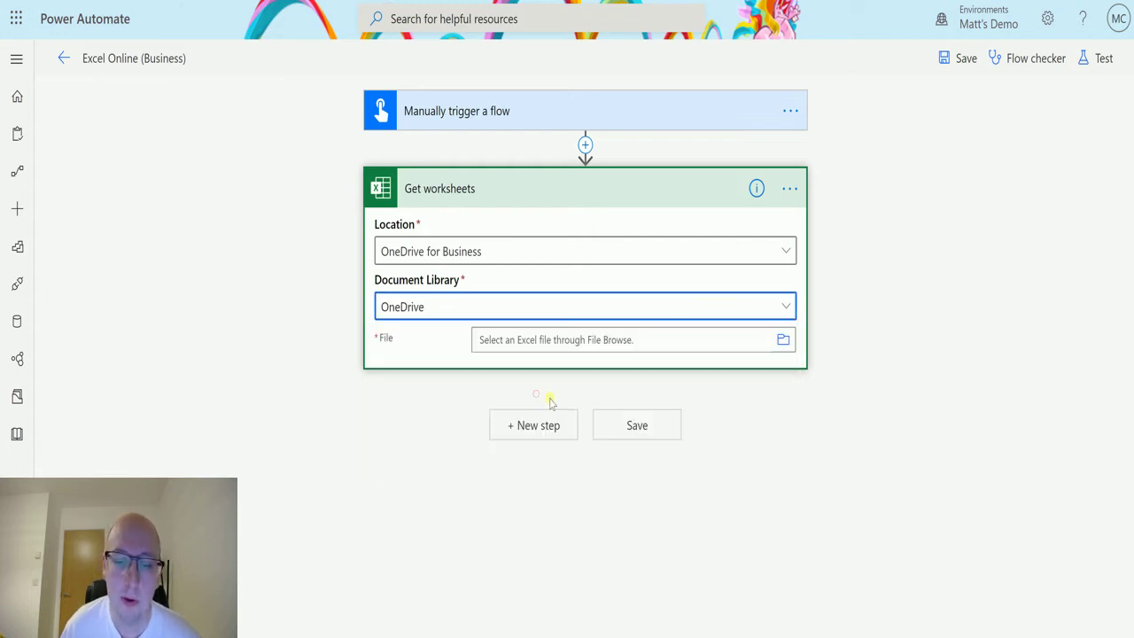
# Try to browse for the Excel file and switch the document library to the second OneDrive entry.
pyautogui.click(782, 345)
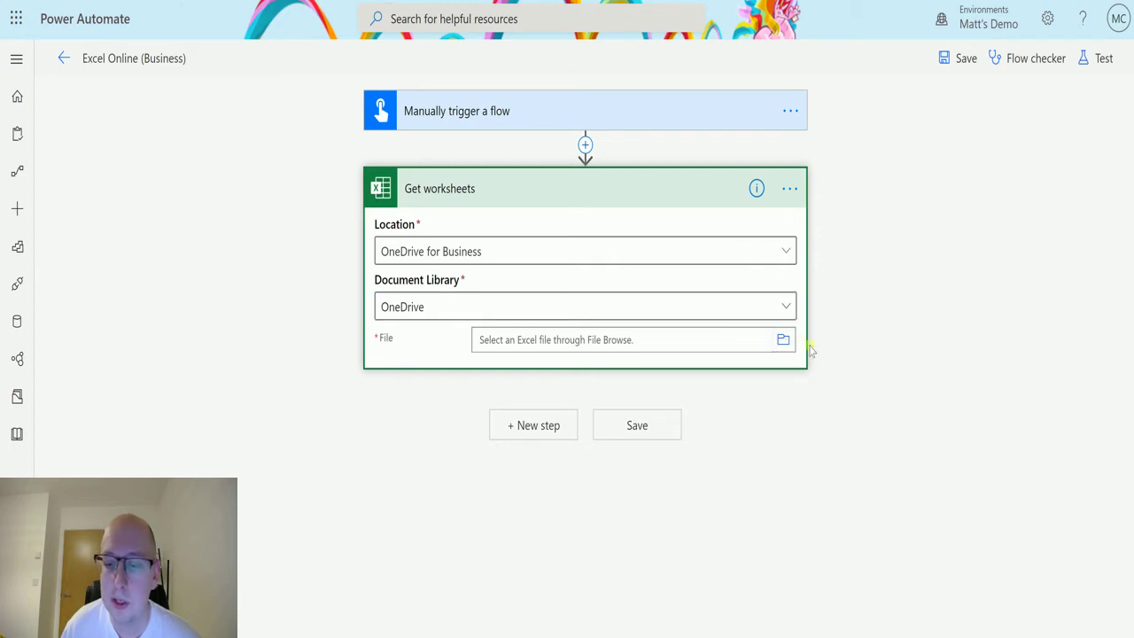
pyautogui.click(772, 334)
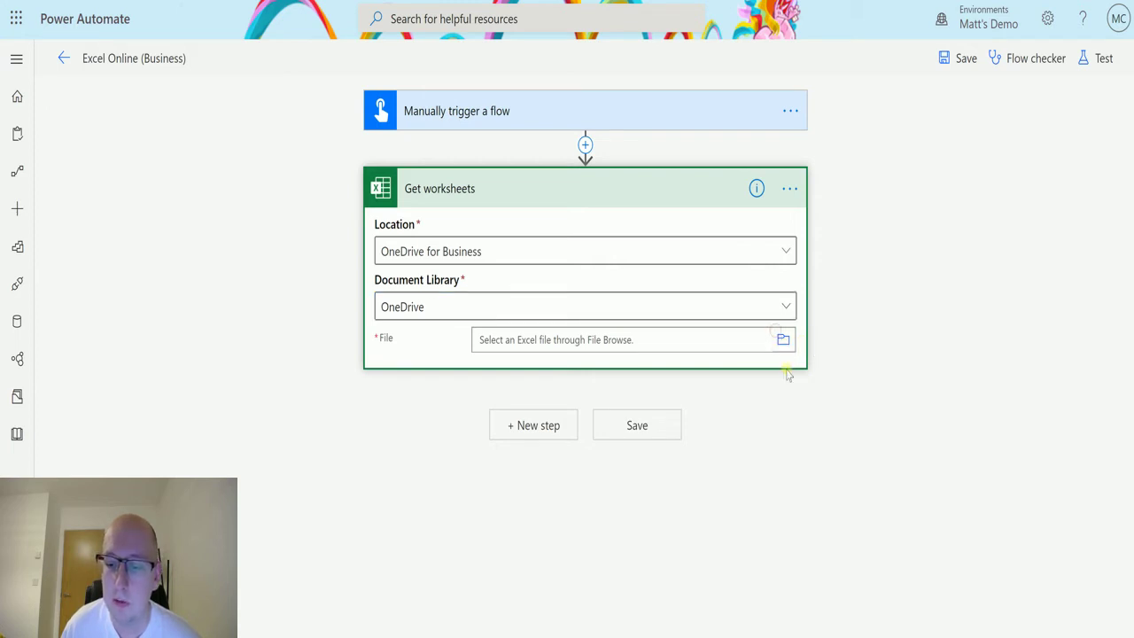
pyautogui.click(837, 332)
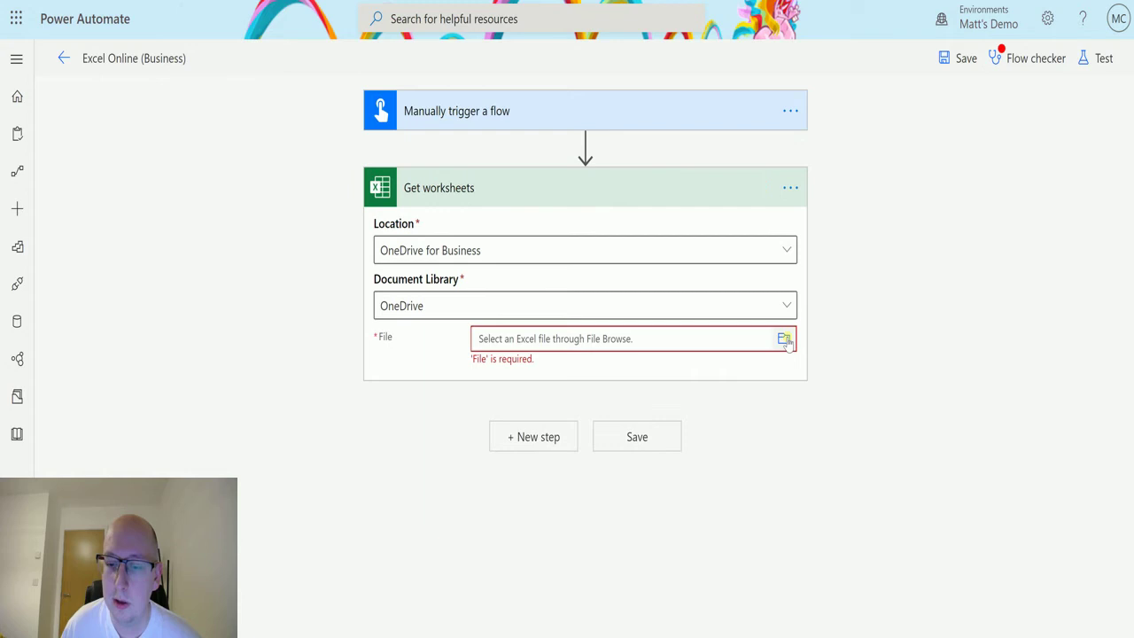
pyautogui.click(787, 305)
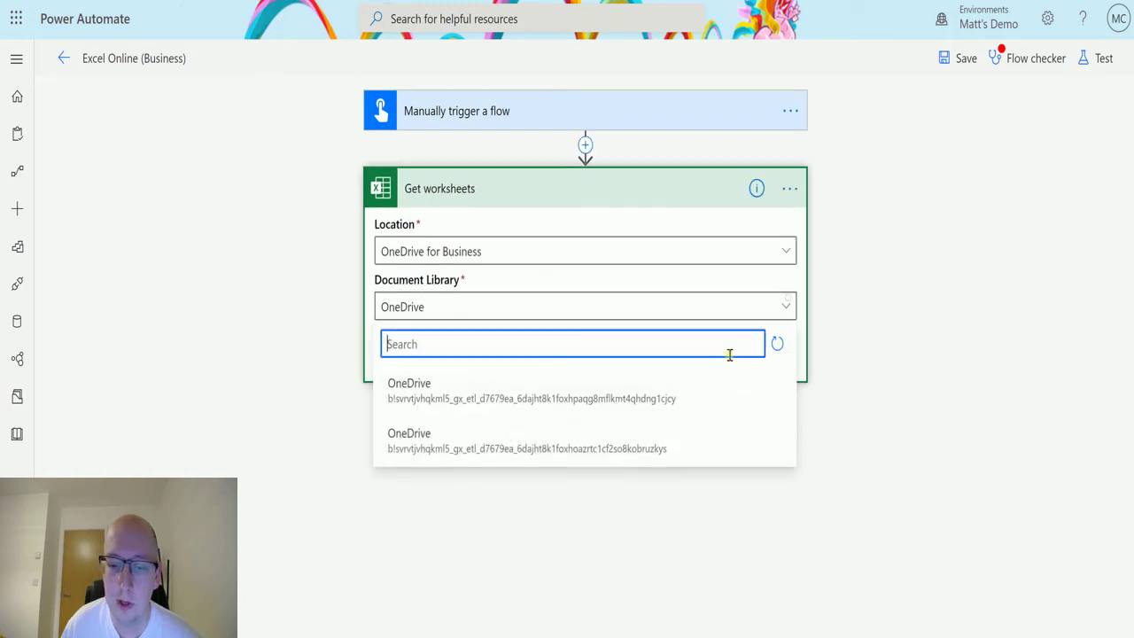
pyautogui.click(707, 441)
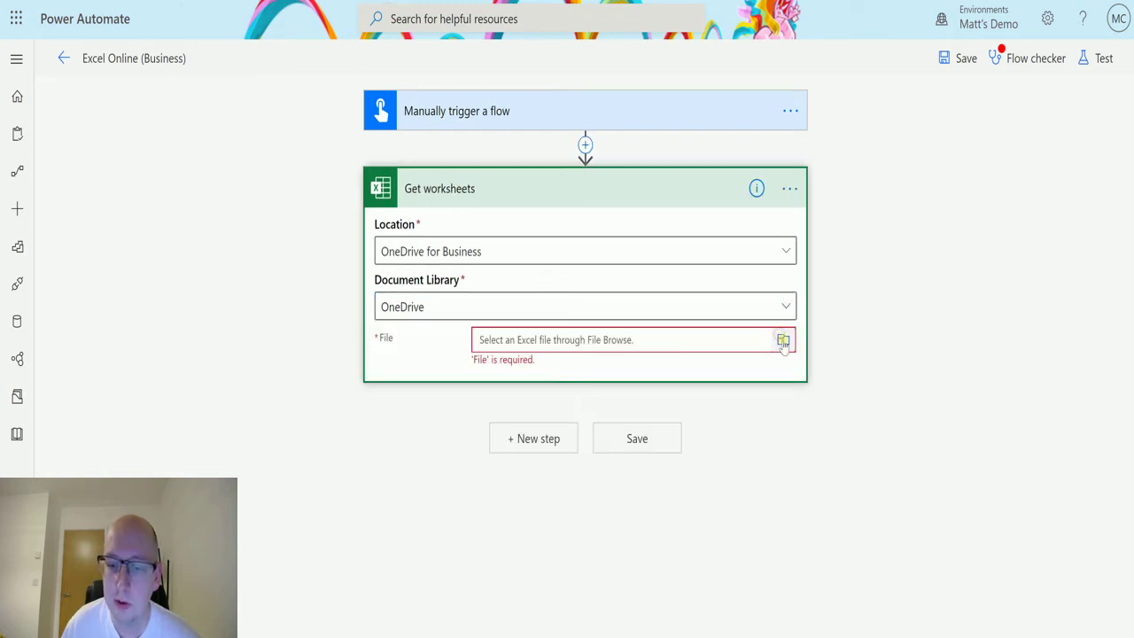
# Delete the Get worksheets action from the flow and confirm the deletion.
pyautogui.click(789, 188)
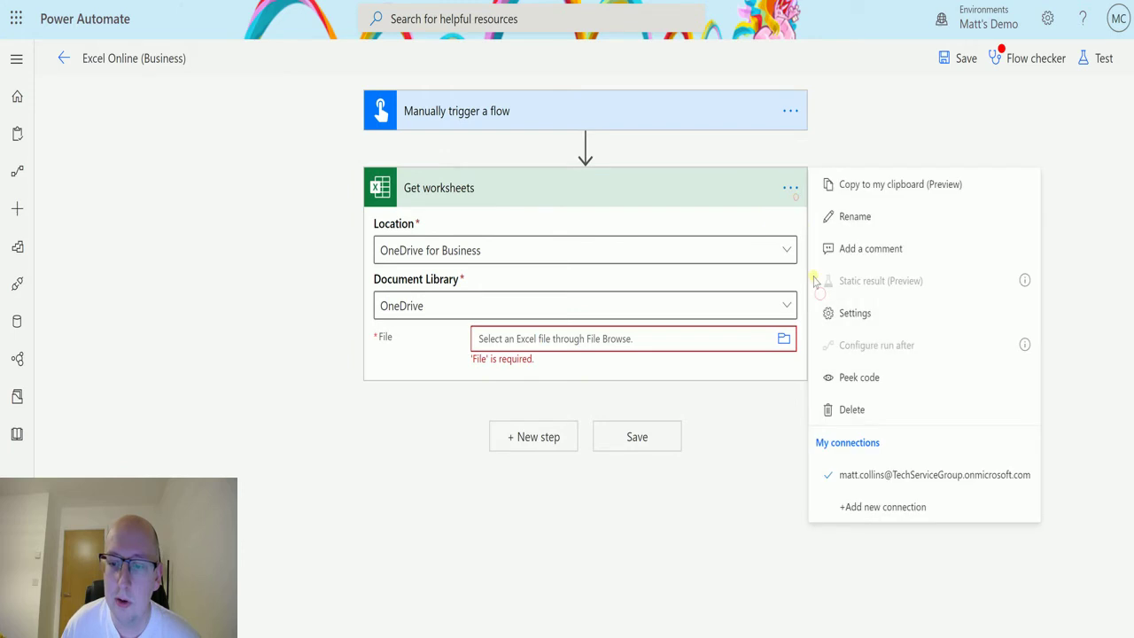
pyautogui.click(829, 408)
pyautogui.click(591, 359)
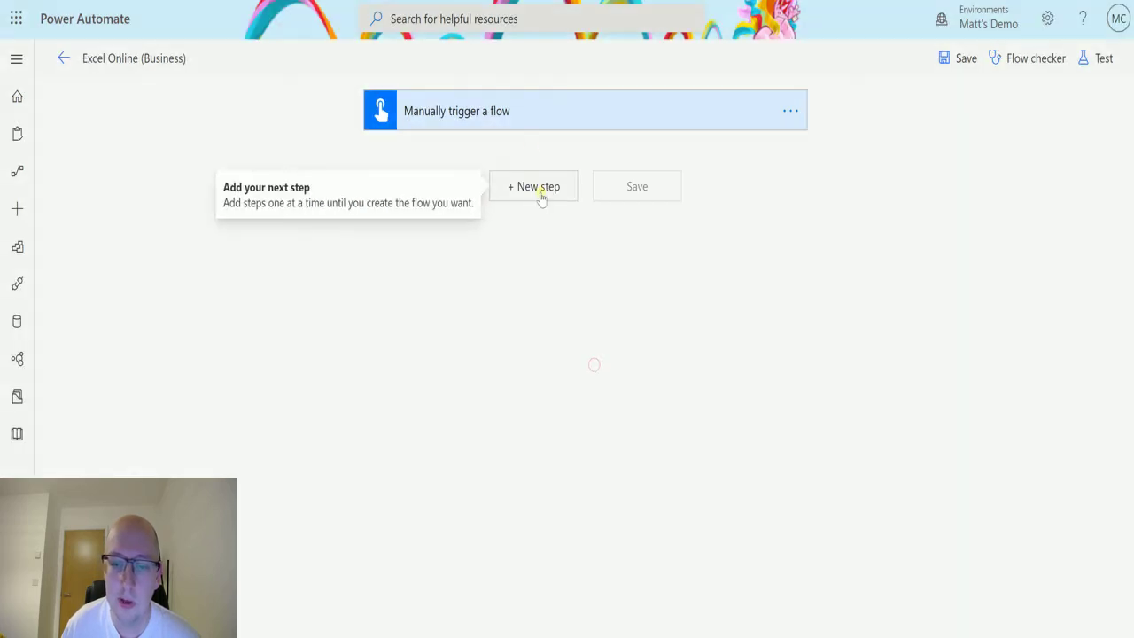
# Add a fresh Excel Online (Business) Get worksheets action below the manual trigger.
pyautogui.click(539, 191)
pyautogui.click(559, 344)
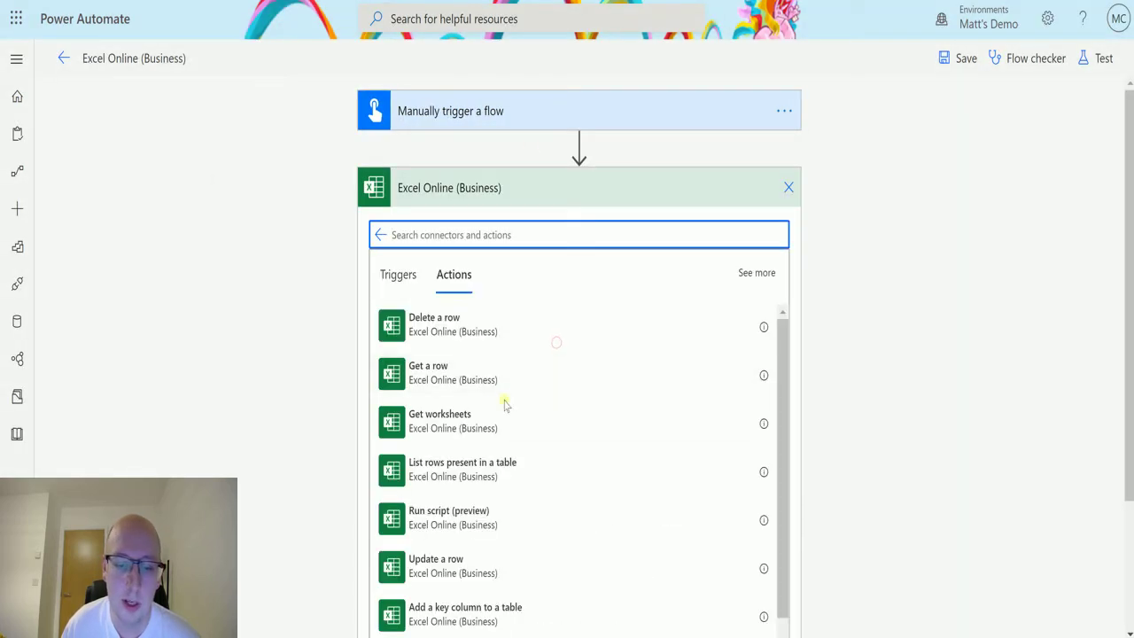
pyautogui.click(489, 415)
# Point Get worksheets to the OneDrive for Business location and the first OneDrive document library.
pyautogui.click(539, 249)
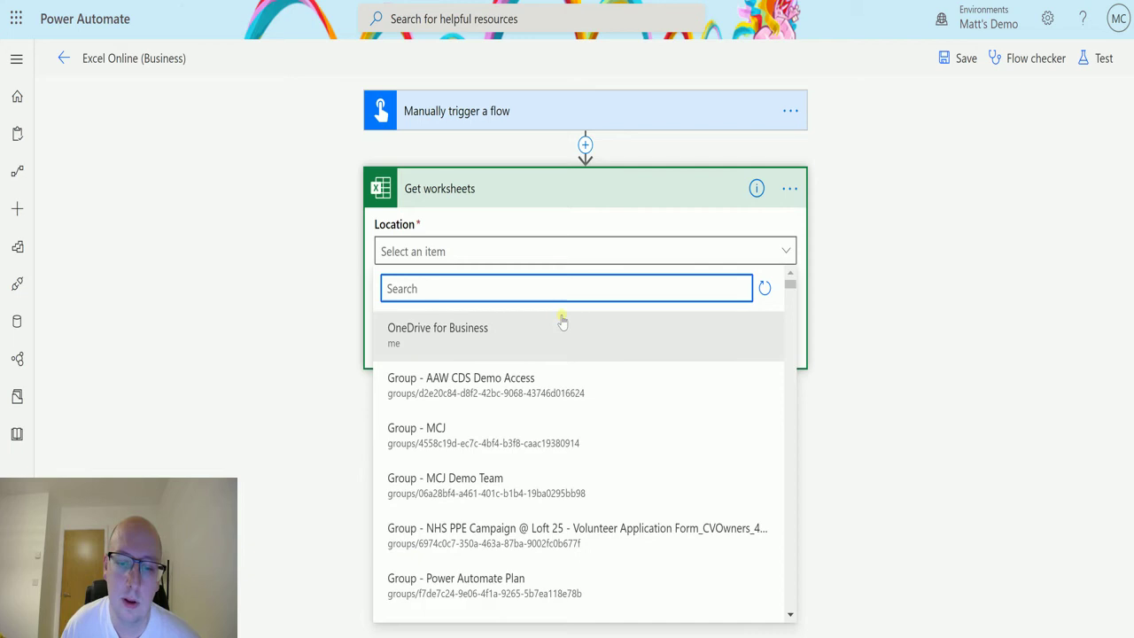
pyautogui.click(559, 324)
pyautogui.click(569, 307)
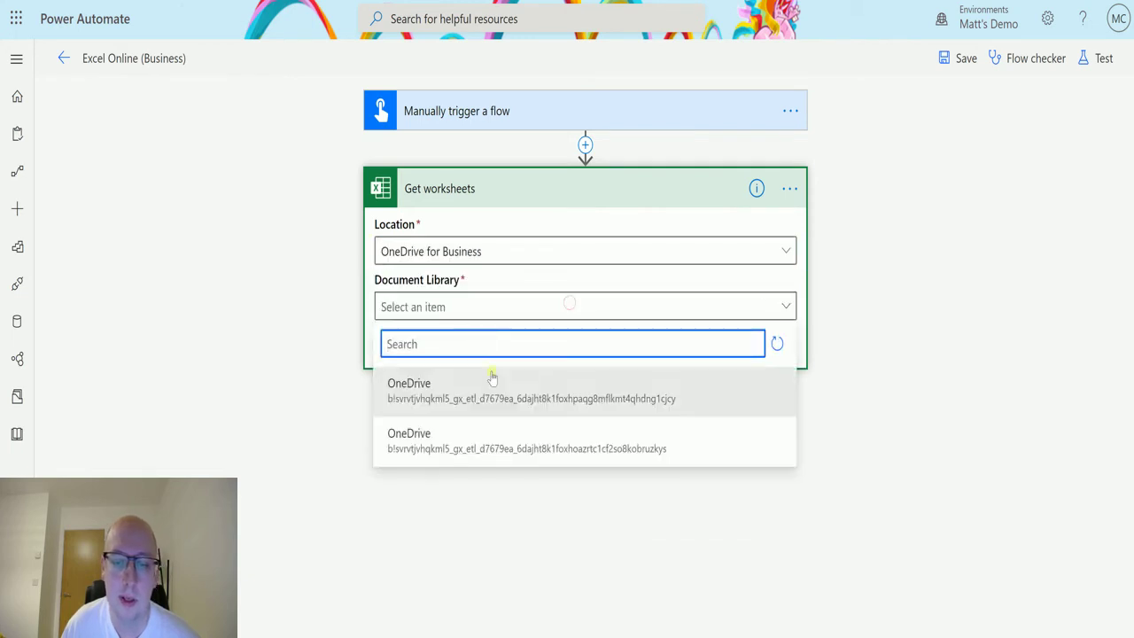
pyautogui.click(488, 393)
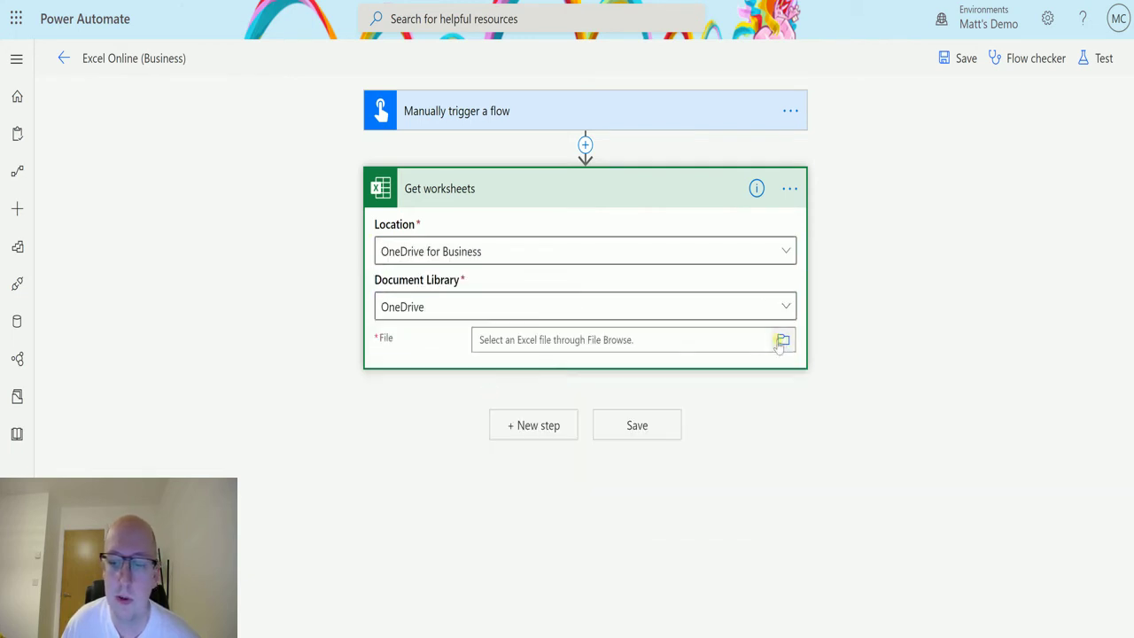
# Select FlowBook.xlsx from the PowerAutomate folder as the file for Get worksheets.
pyautogui.click(781, 341)
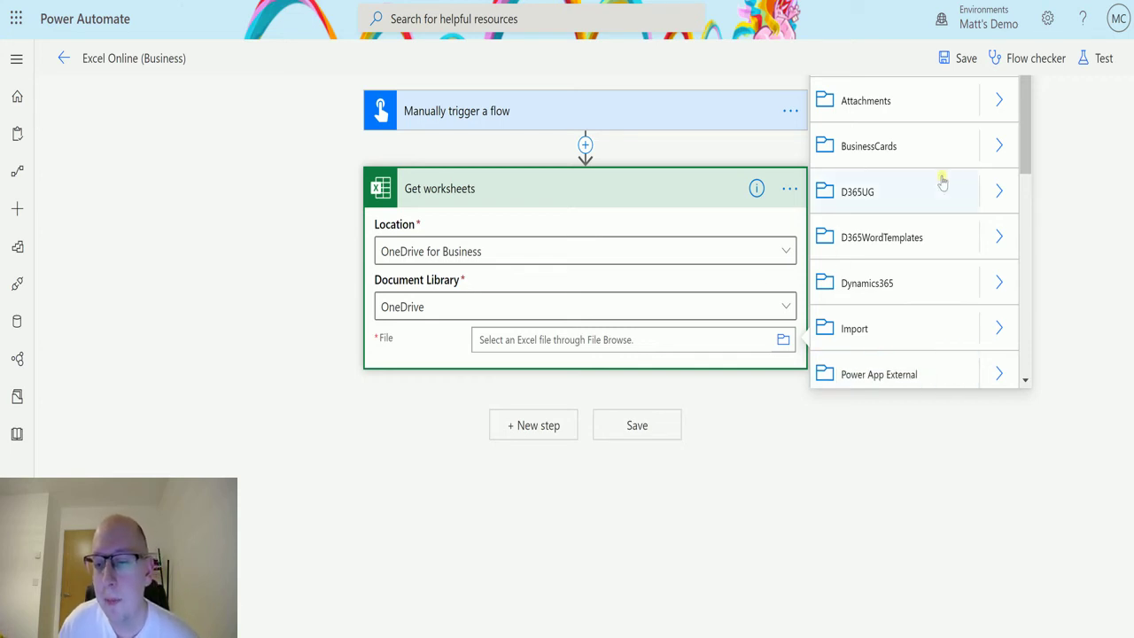
pyautogui.scroll(-2, 944, 170)
pyautogui.scroll(-2, 946, 168)
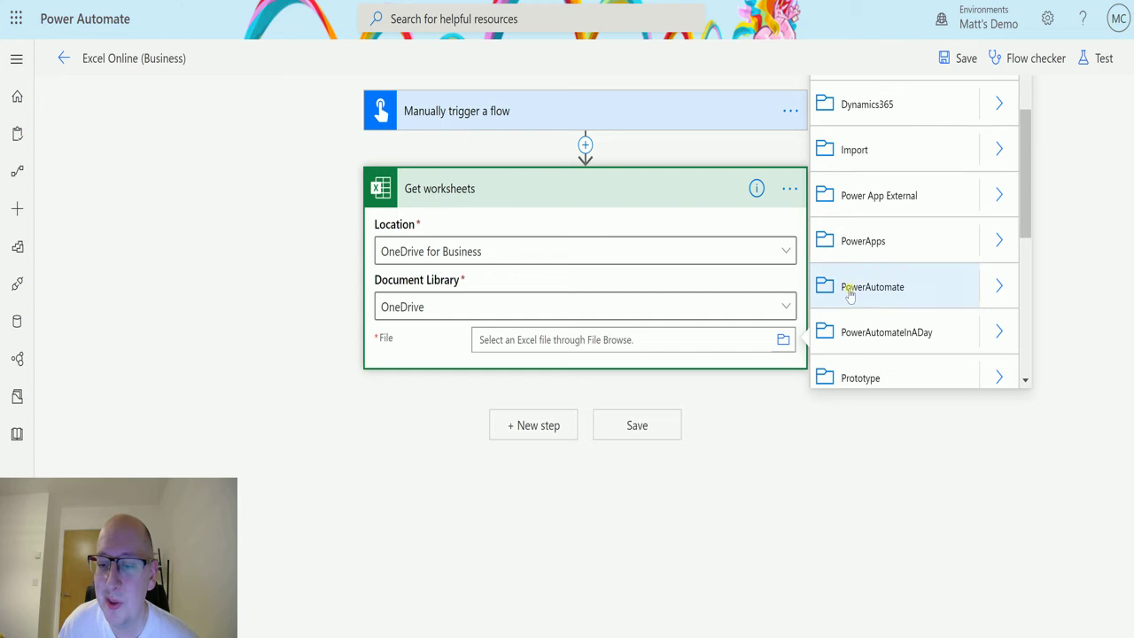
pyautogui.click(999, 286)
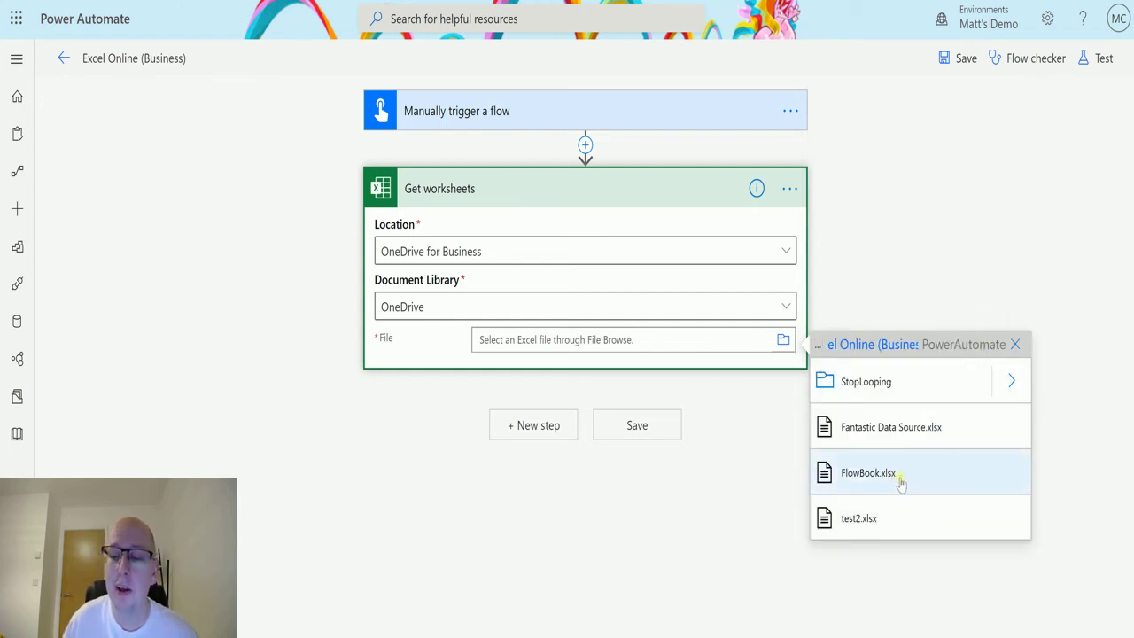
pyautogui.click(932, 479)
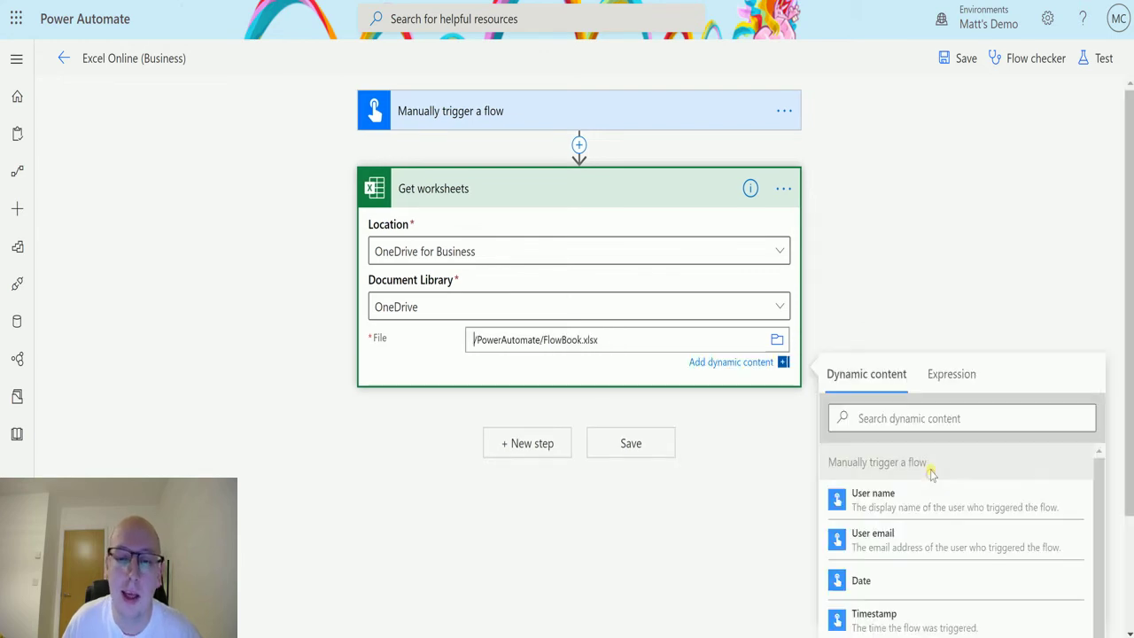
pyautogui.click(913, 234)
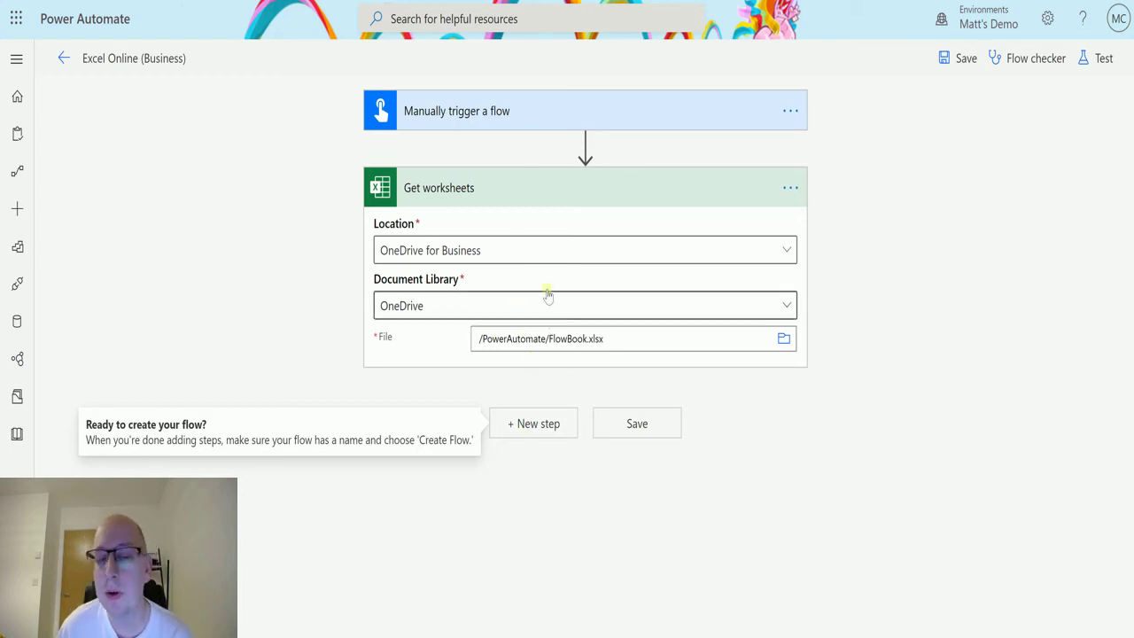
# Save the flow and run a test with the trigger performed manually.
pyautogui.click(1099, 64)
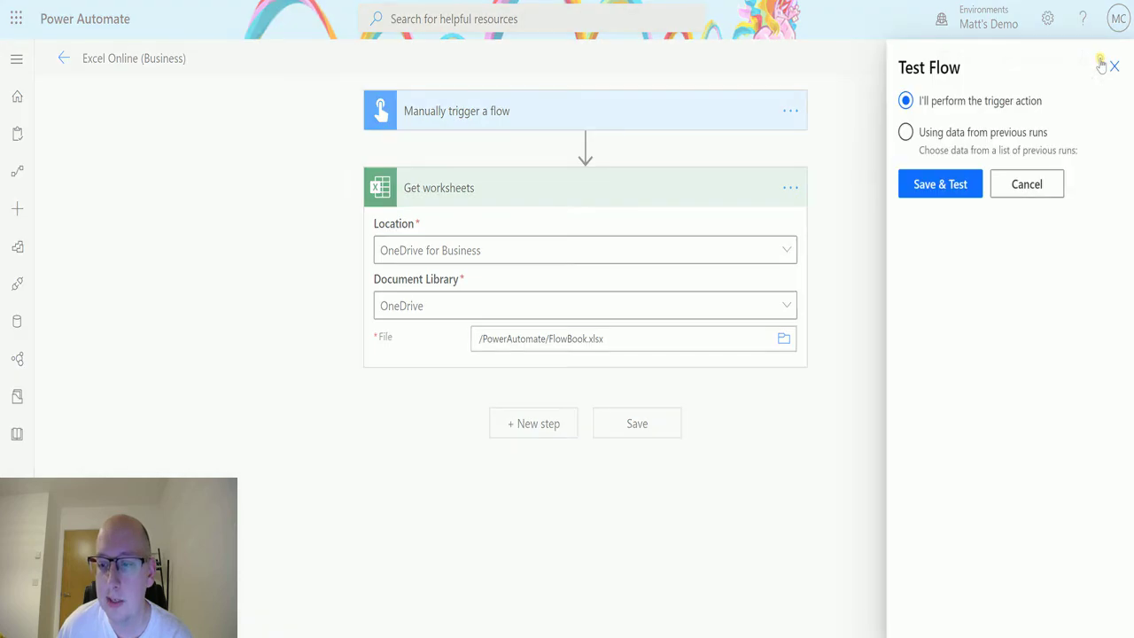
pyautogui.click(944, 187)
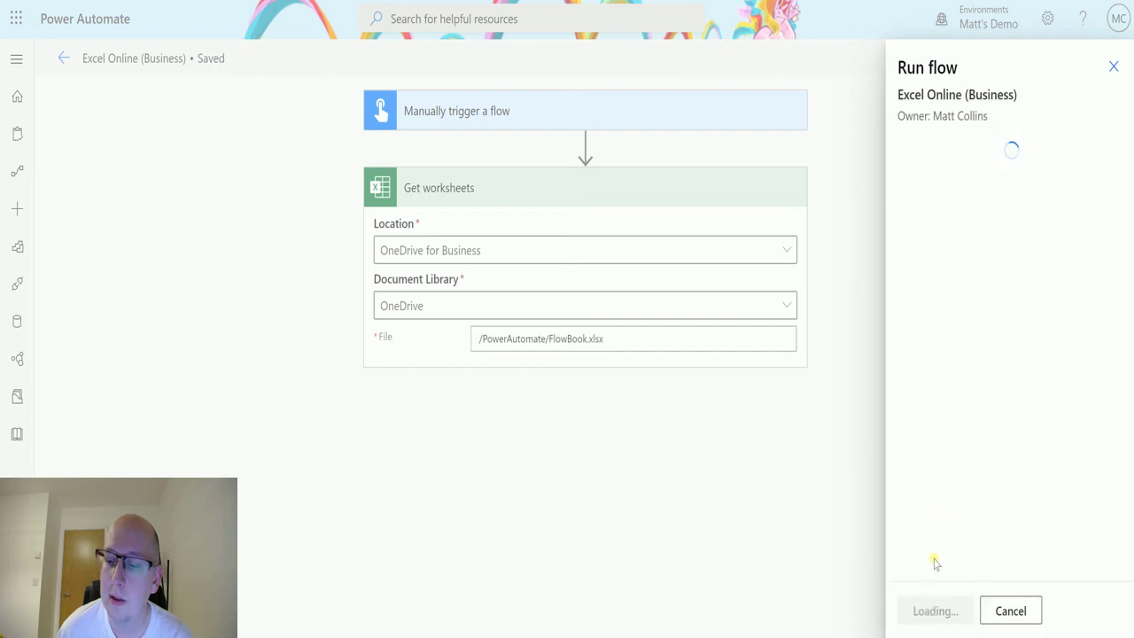
pyautogui.click(931, 611)
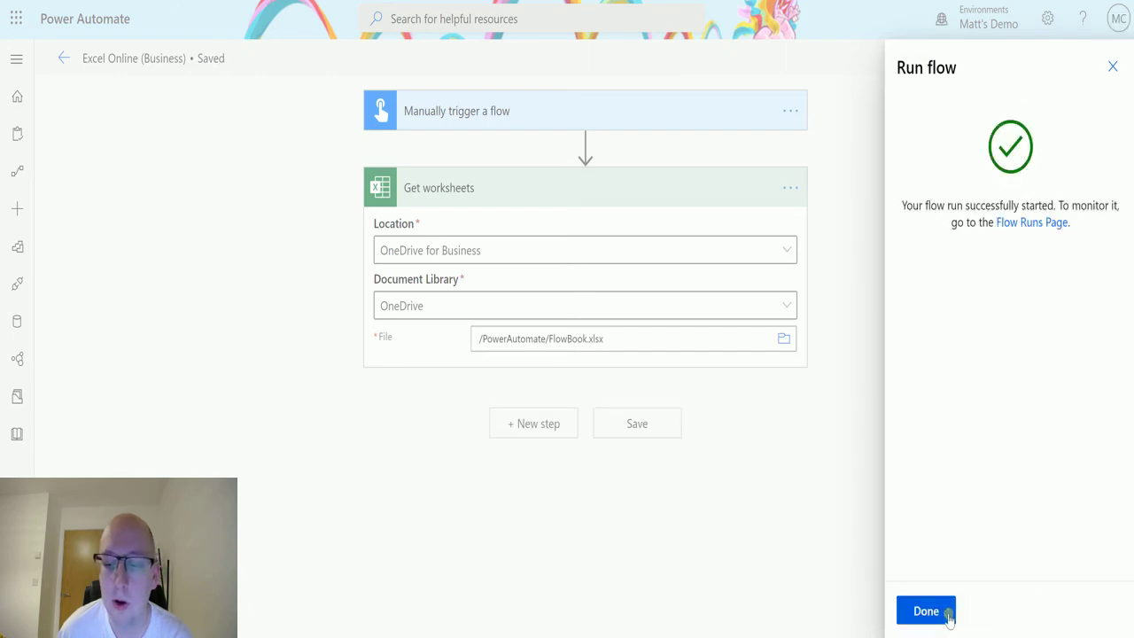
pyautogui.click(938, 612)
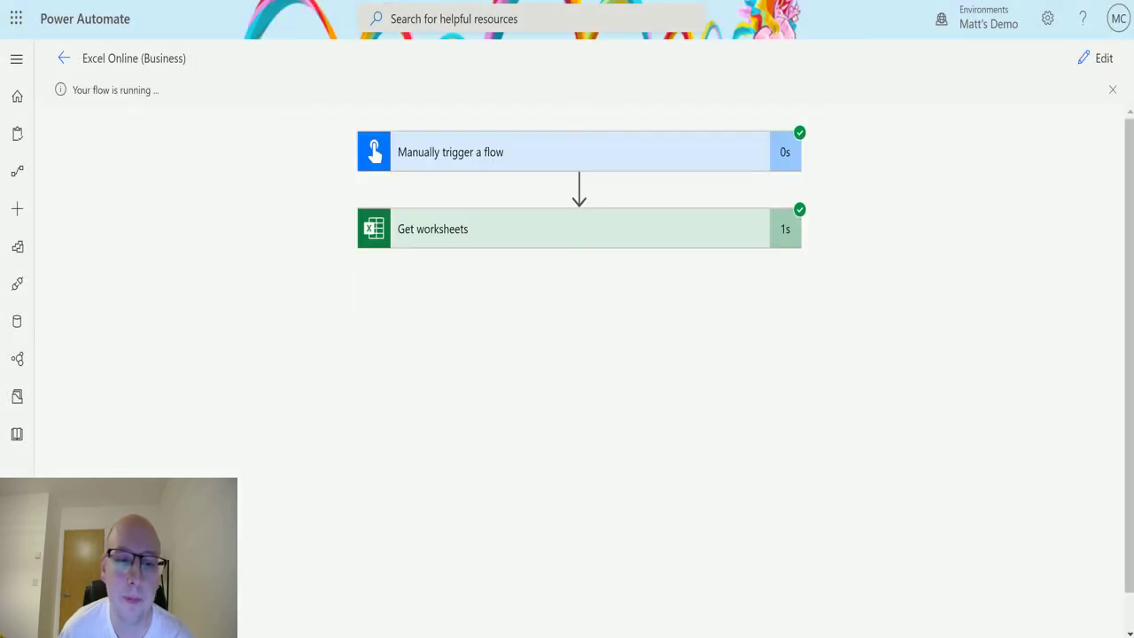
# Examine the inputs and the returned worksheet values of Get worksheets in the flow run.
pyautogui.click(660, 225)
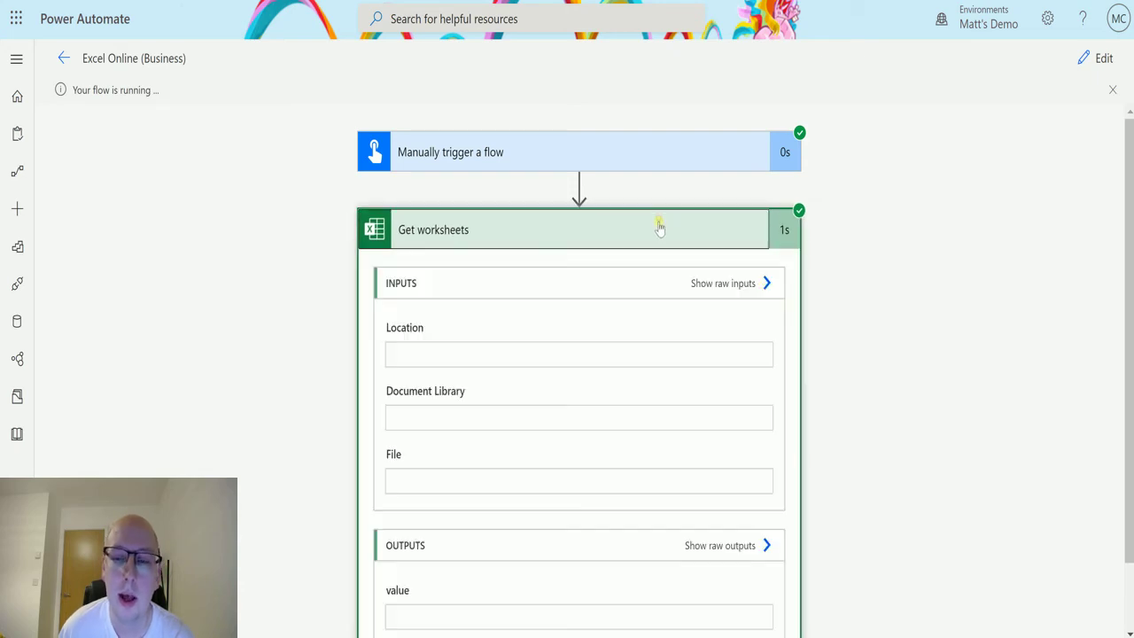
pyautogui.scroll(-2, 835, 145)
pyautogui.scroll(-1, 734, 175)
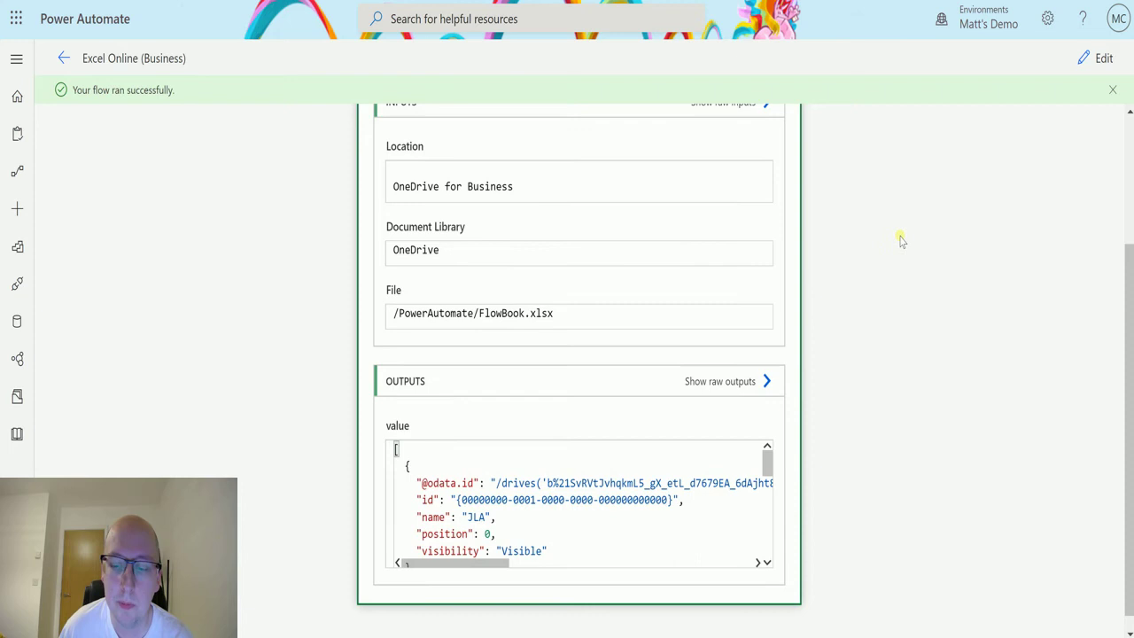
pyautogui.scroll(-1, 828, 395)
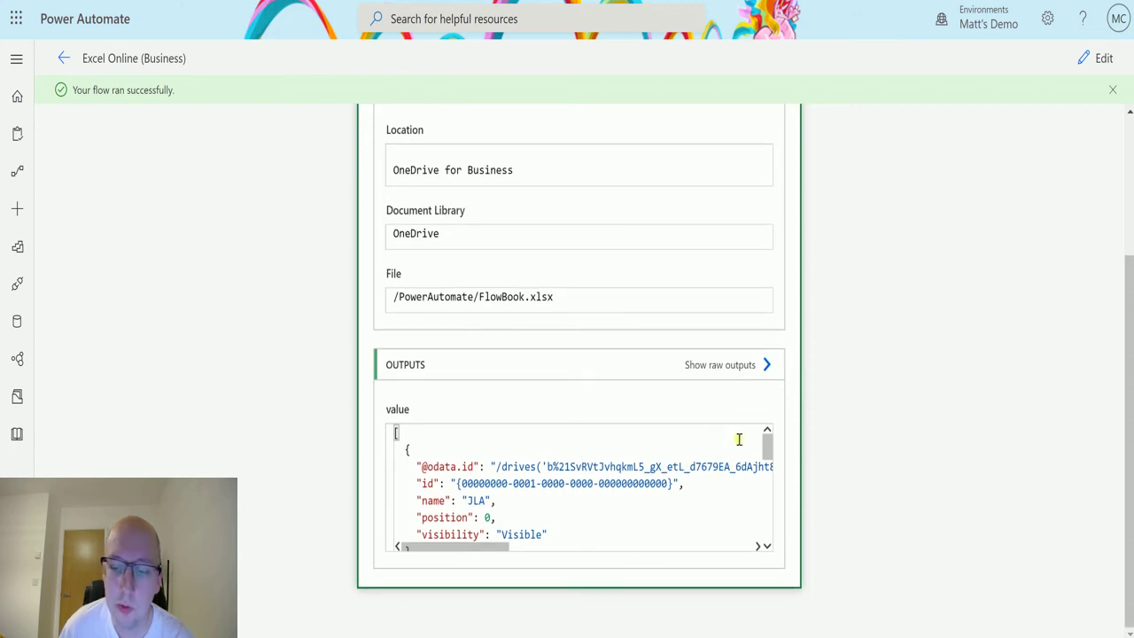
pyautogui.moveTo(767, 445)
pyautogui.mouseDown()
pyautogui.moveTo(767, 458)
pyautogui.moveTo(767, 434)
pyautogui.mouseUp()
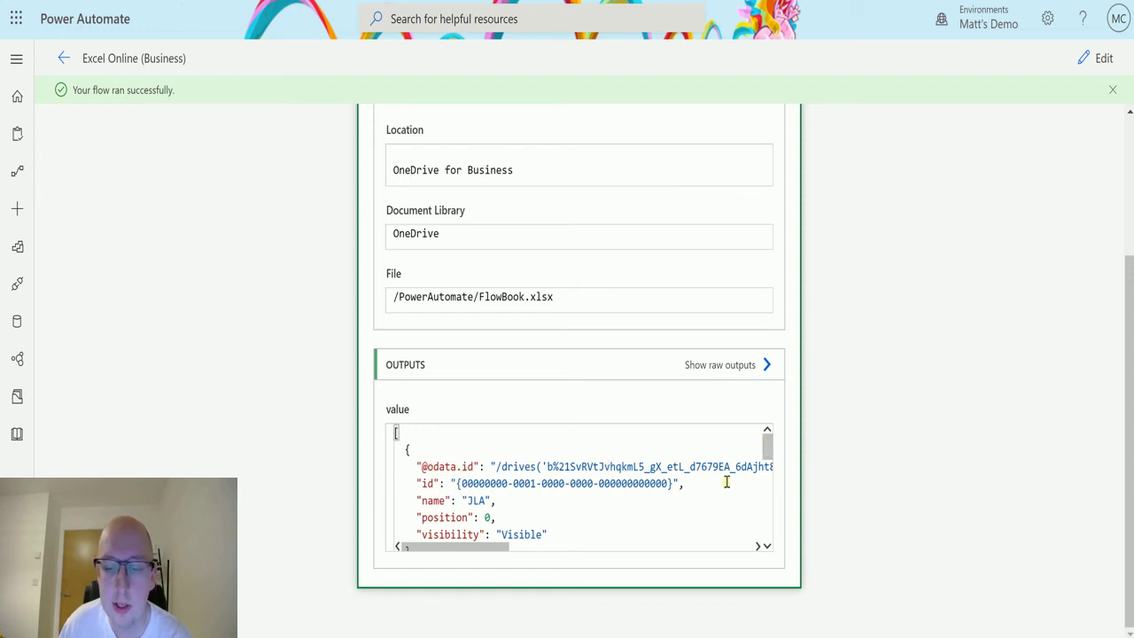
pyautogui.moveTo(767, 450); pyautogui.dragTo(766, 460)
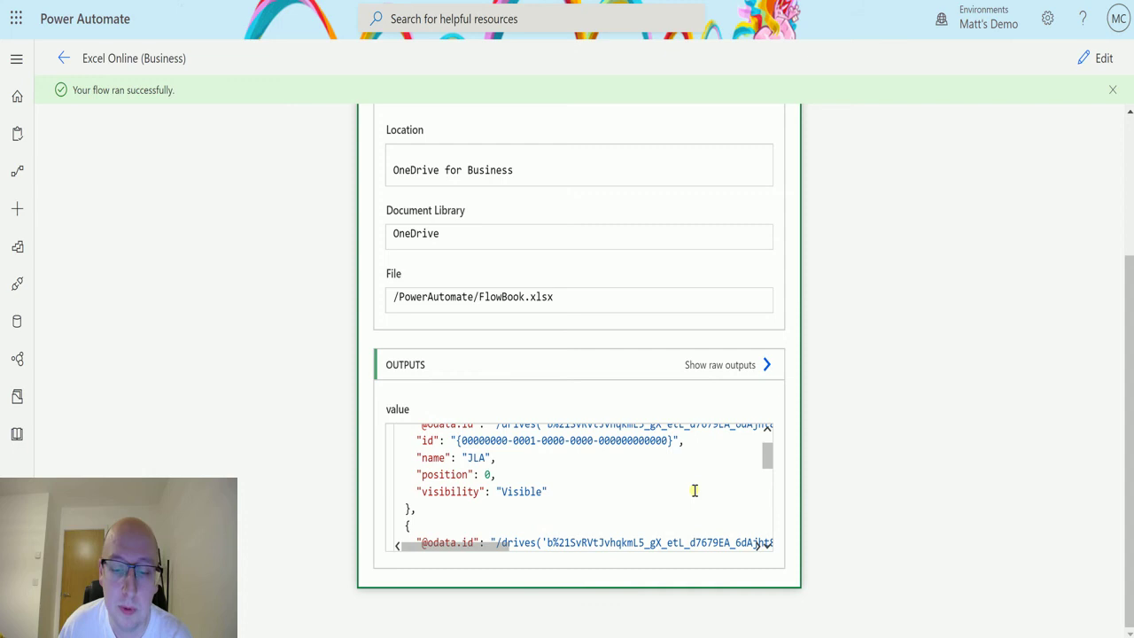
pyautogui.moveTo(768, 456); pyautogui.dragTo(767, 521)
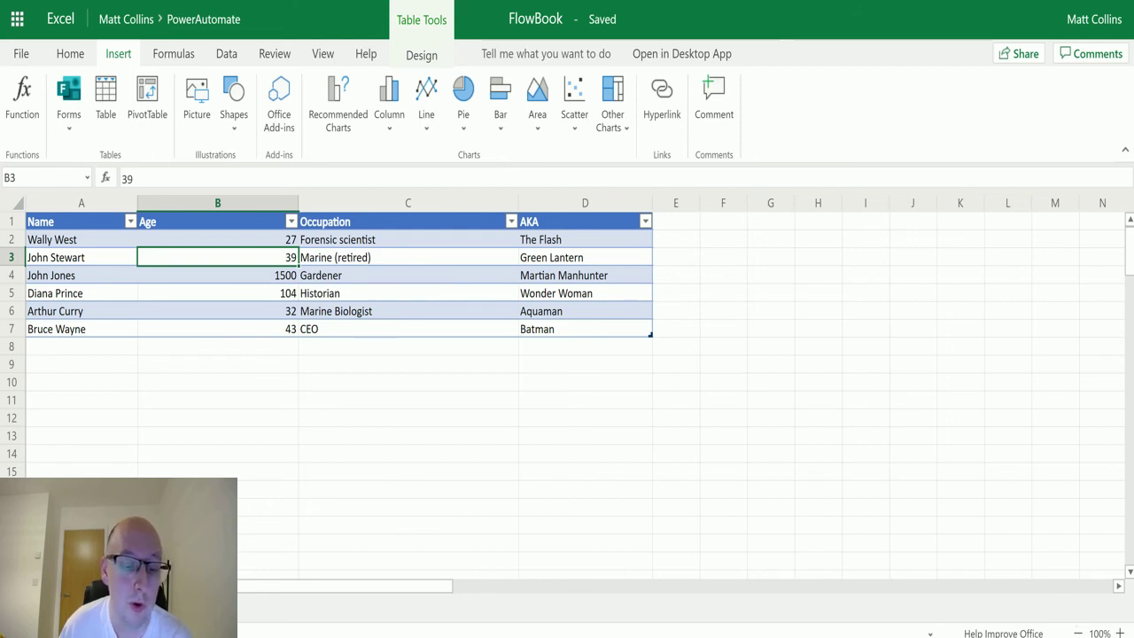
# Look through the visible worksheets of the FlowBook workbook to compare them with the flow output.
pyautogui.hotkey('ctrl', 'pagedown')
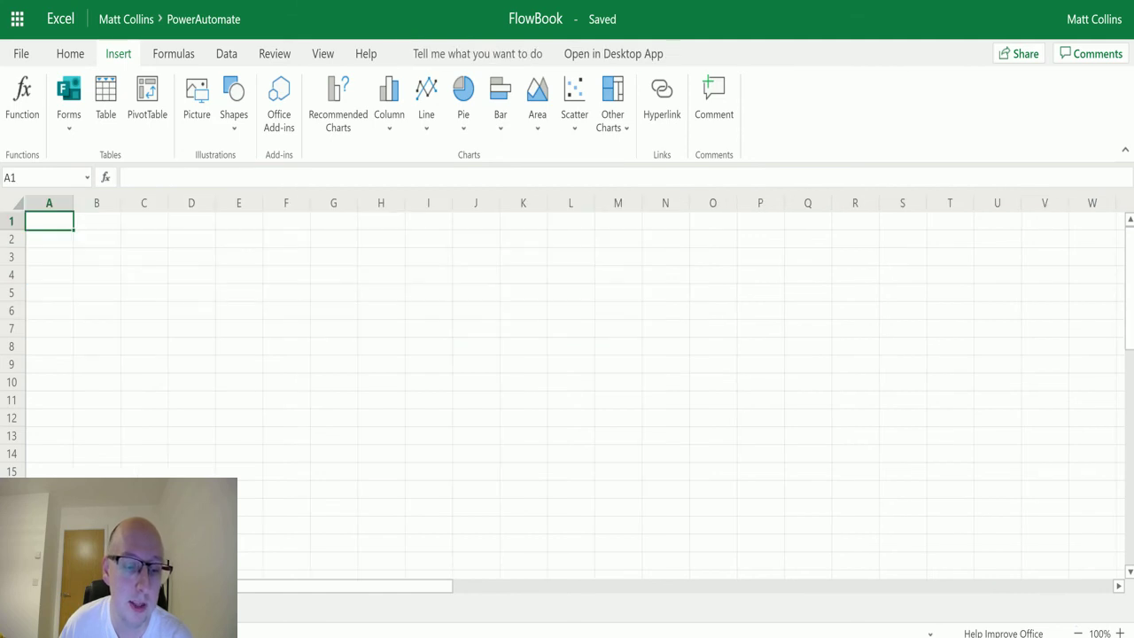
pyautogui.hotkey('ctrl', 'pageup')
pyautogui.hotkey('ctrl', 'pagedown')
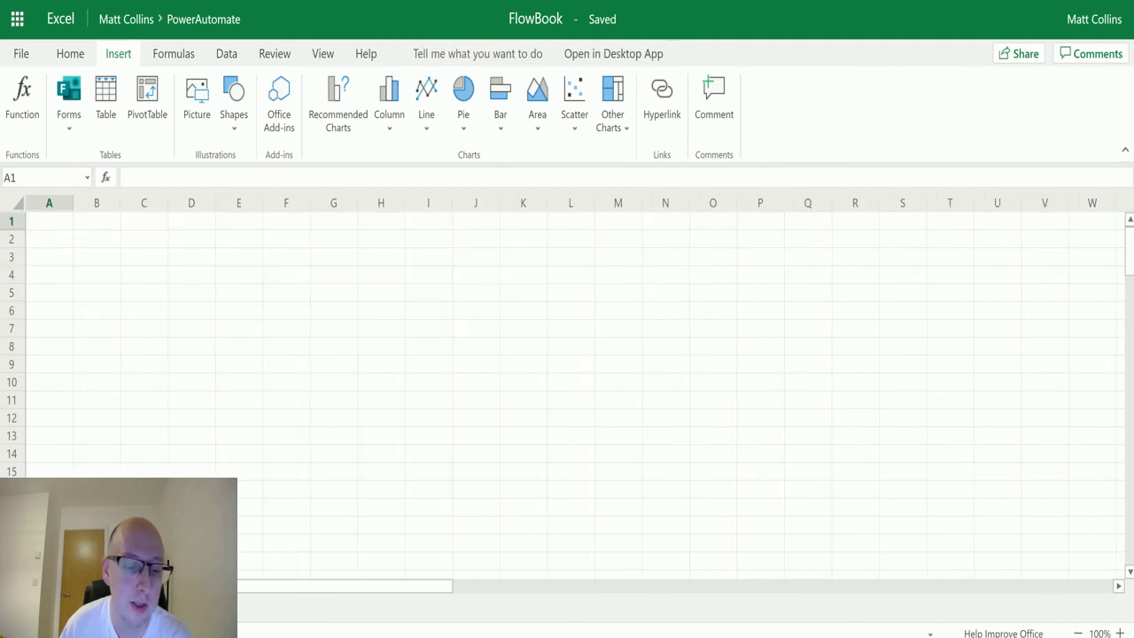
pyautogui.hotkey('ctrl', 'pageup')
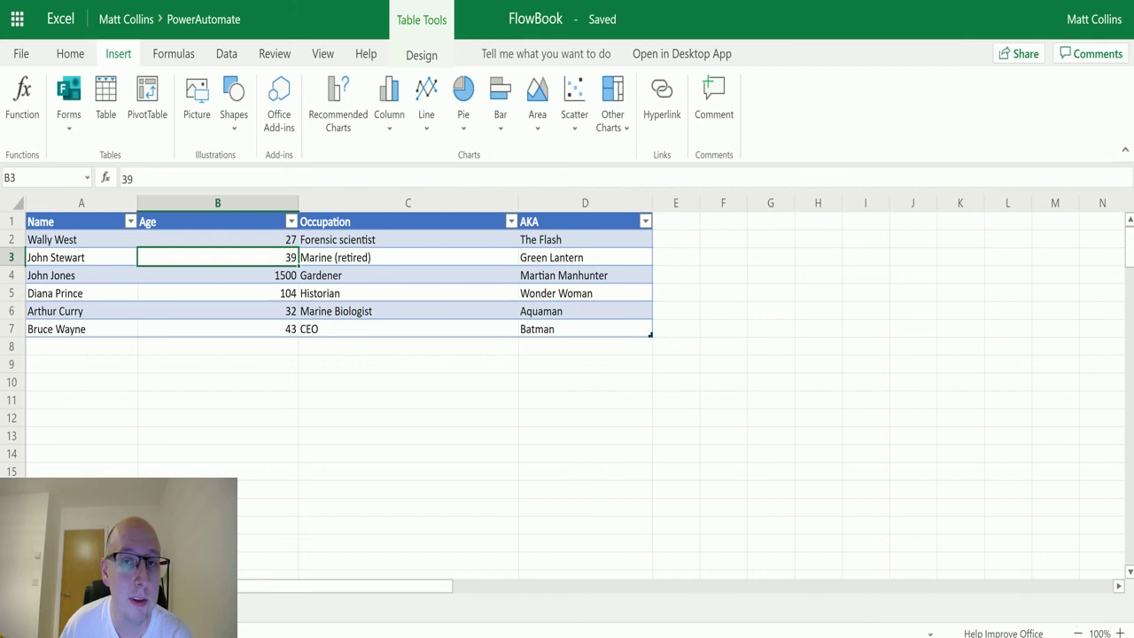
# Check which sheets of the FlowBook workbook are hidden, and leave the Unhide dialog without unhiding any.
pyautogui.rightClick(170, 585)
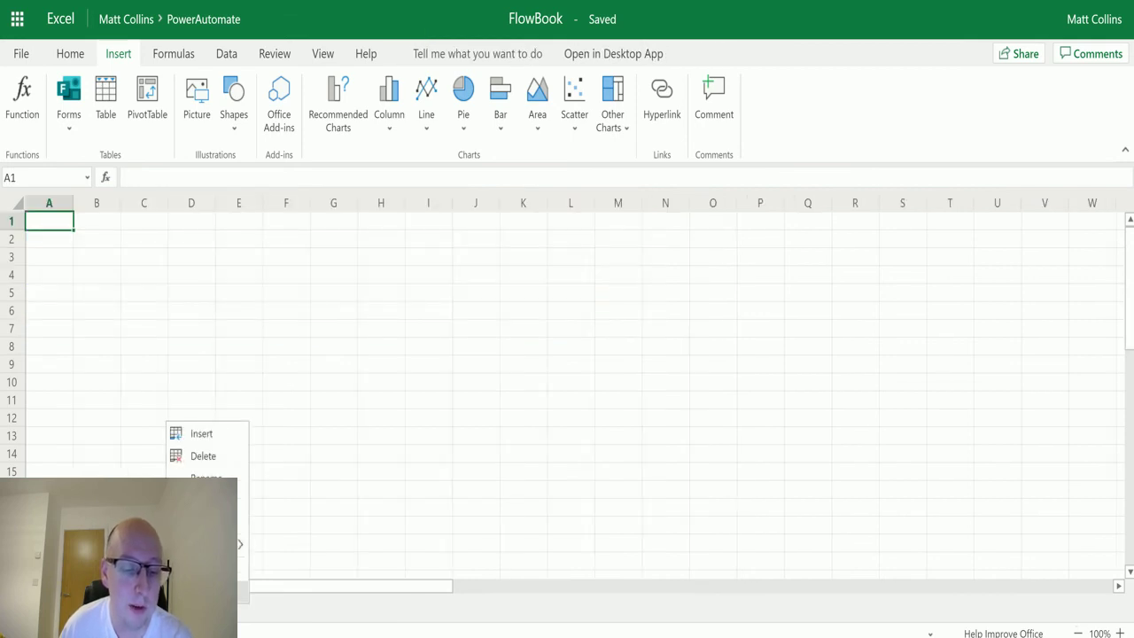
pyautogui.click(243, 589)
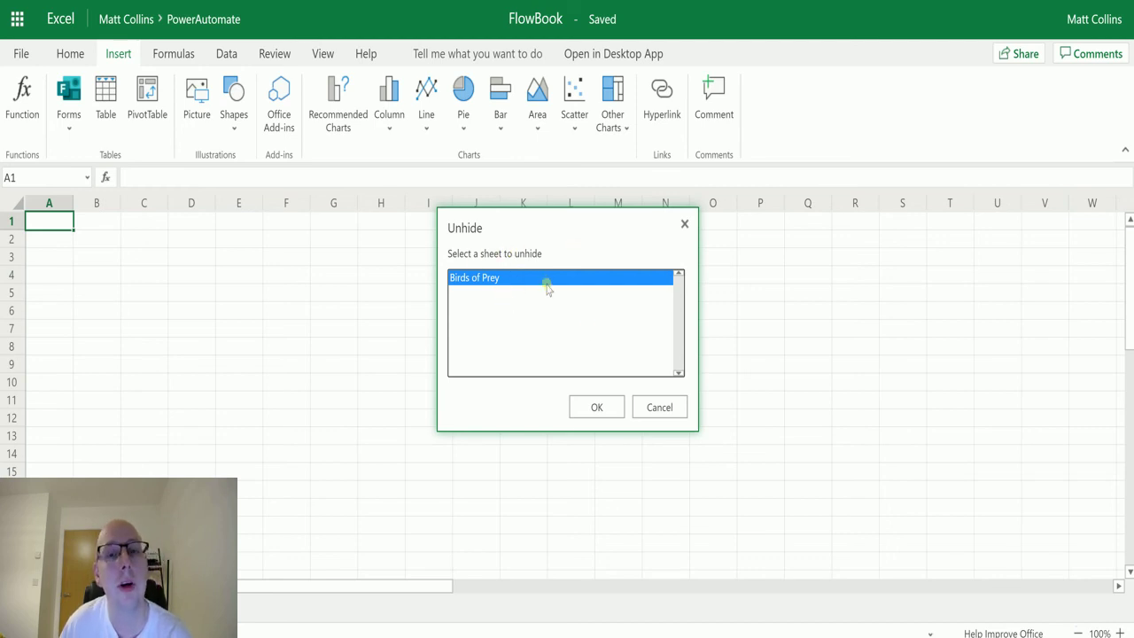
pyautogui.click(658, 409)
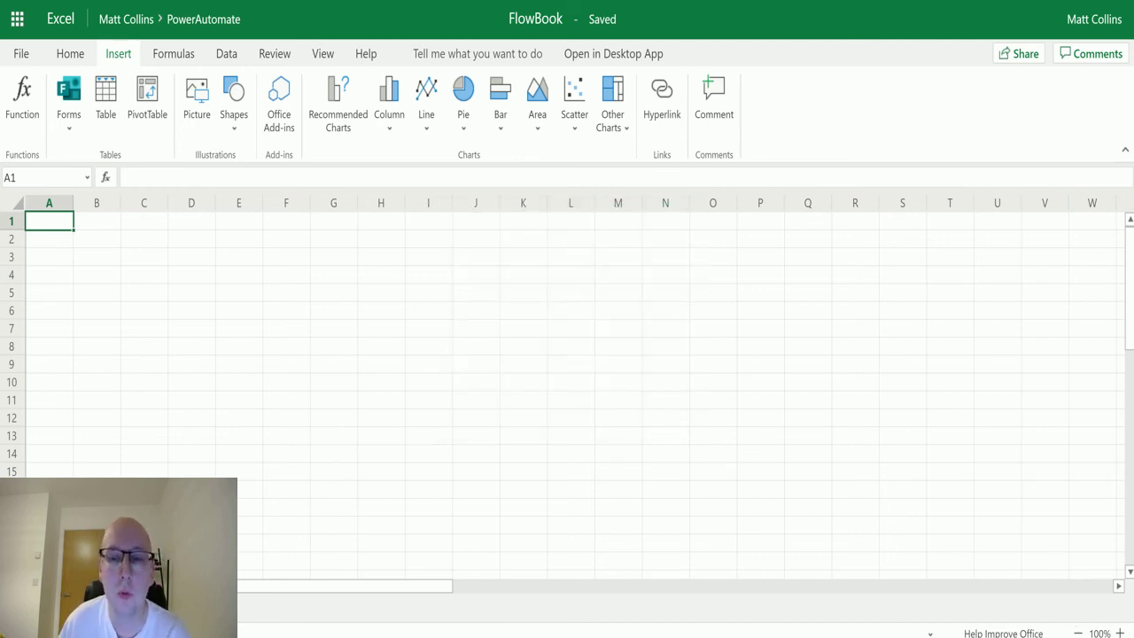